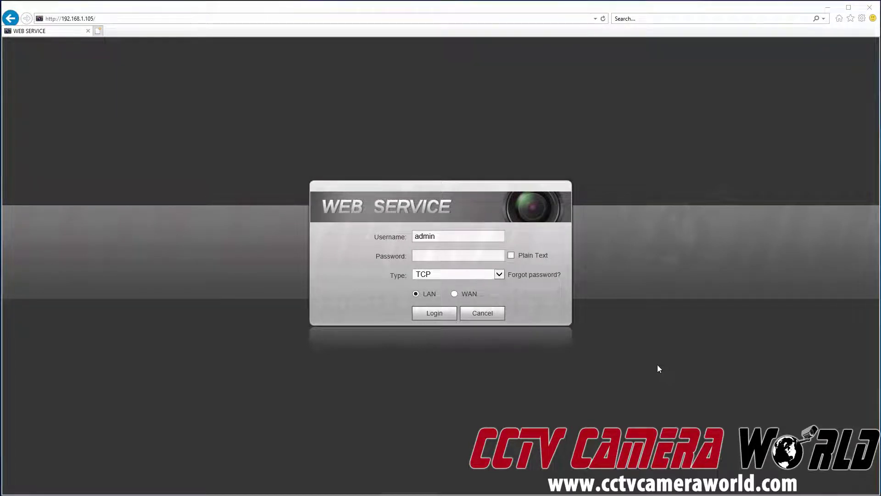
Step: Log in with the admin password, dismiss the No HDD warning, and start the IP PTZ Camera live view
left_click(480, 256)
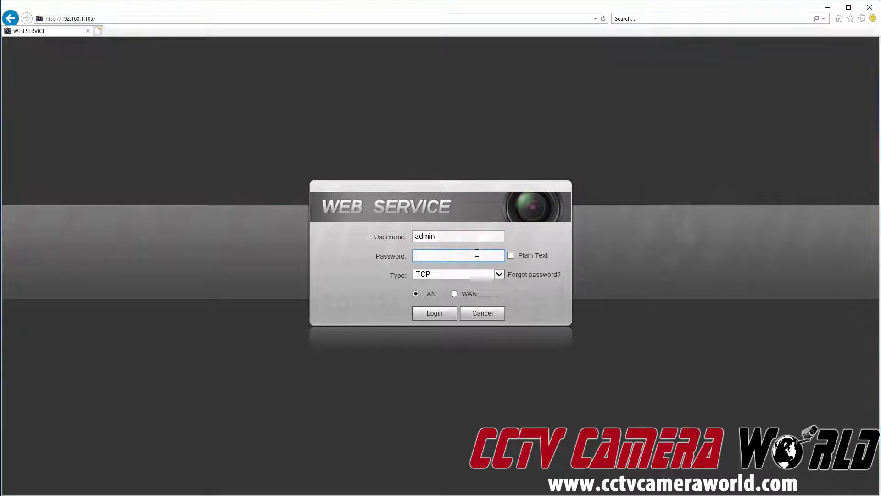
type("********")
key("Return")
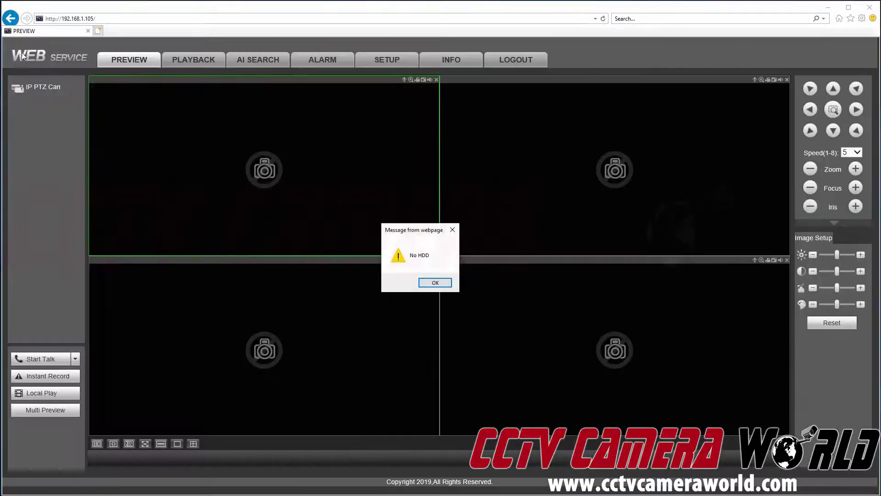
left_click(435, 282)
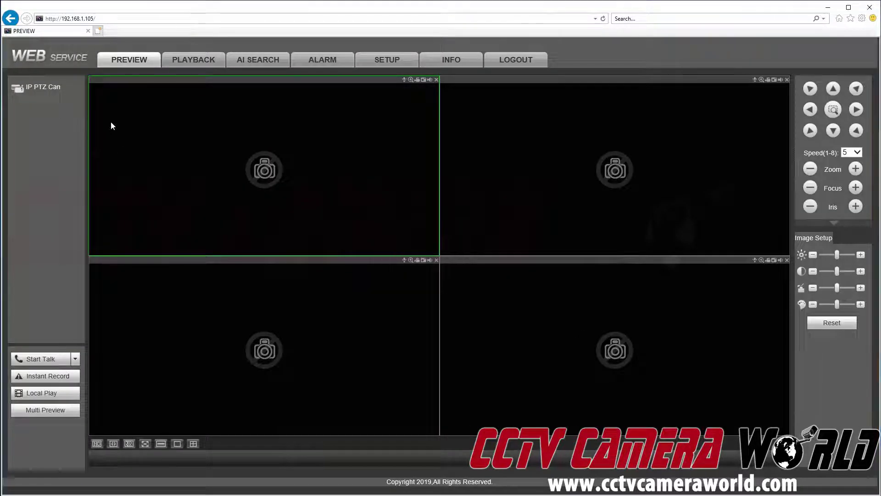
left_click(47, 92)
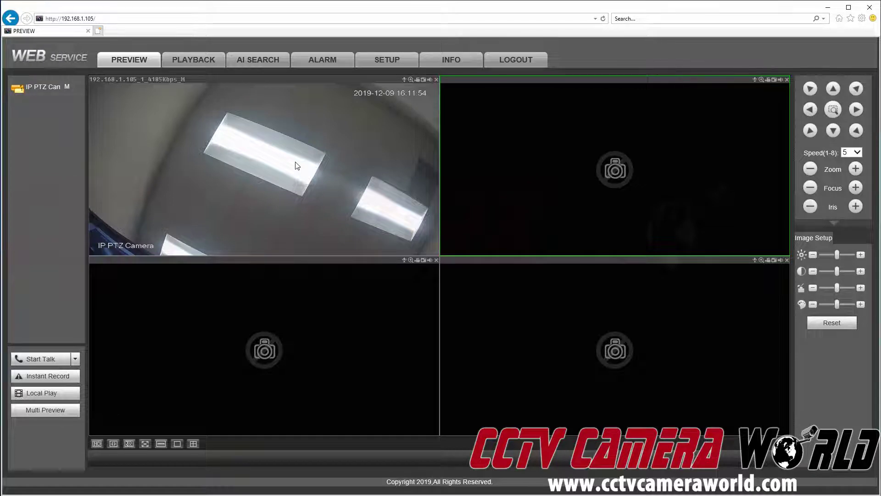
Step: Under Storage > Record, set Snapshot to Open for All and D1 and save
left_click(386, 60)
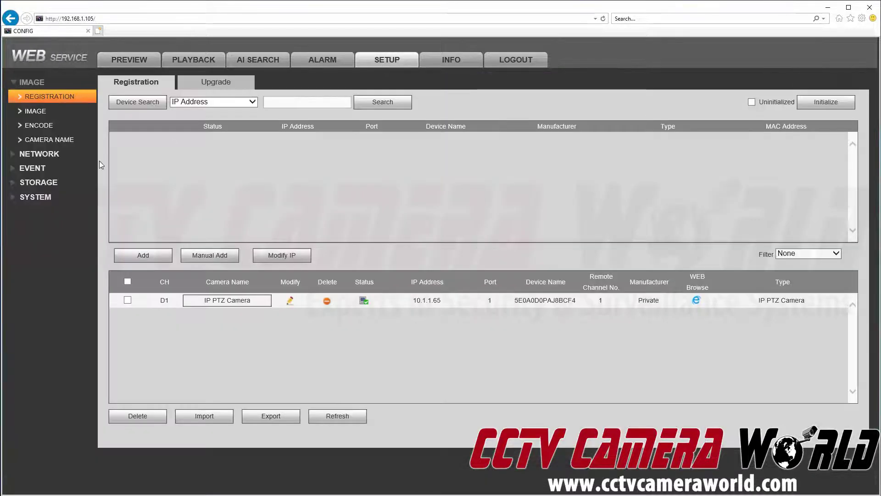
left_click(72, 186)
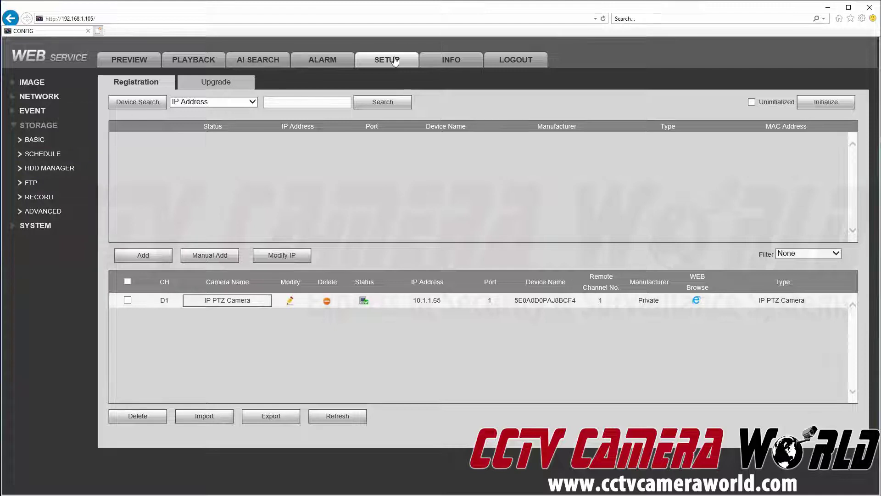
left_click(60, 201)
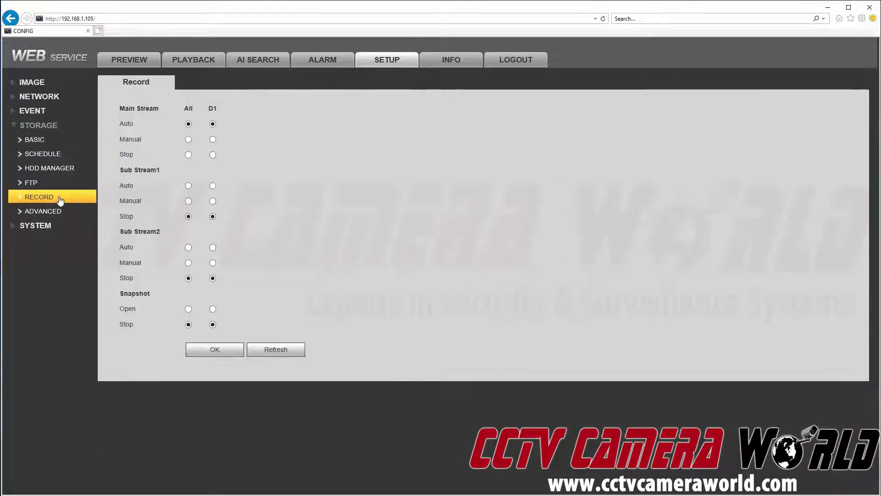
double_click(123, 291)
left_click(188, 309)
left_click(212, 350)
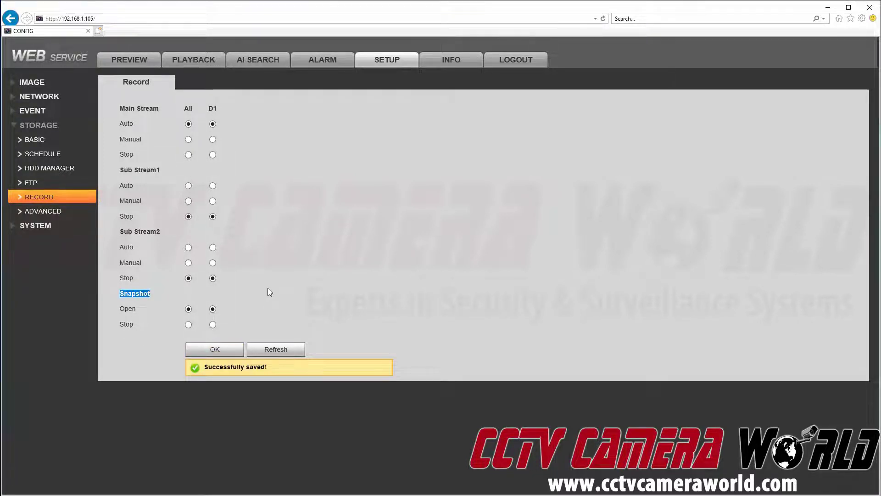
Step: Show the Snapshot schedule for channel D1, which runs Regular 0–24 every day
left_click(69, 160)
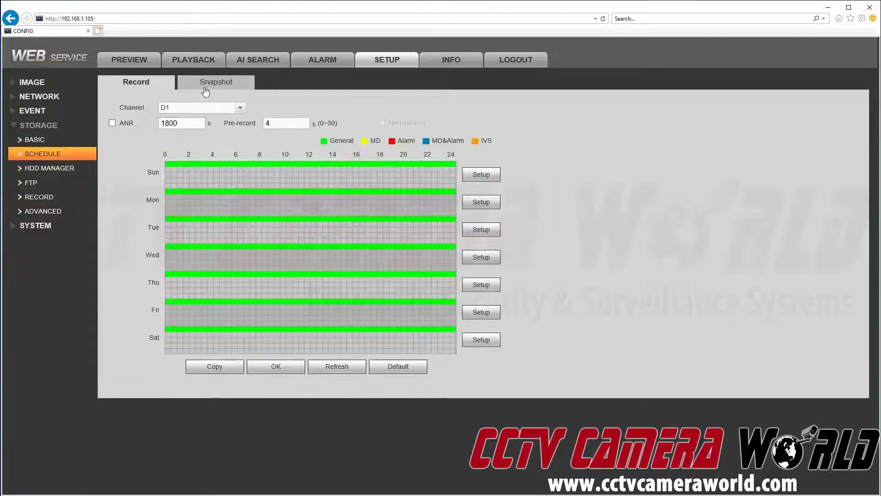
left_click(205, 90)
left_click(165, 109)
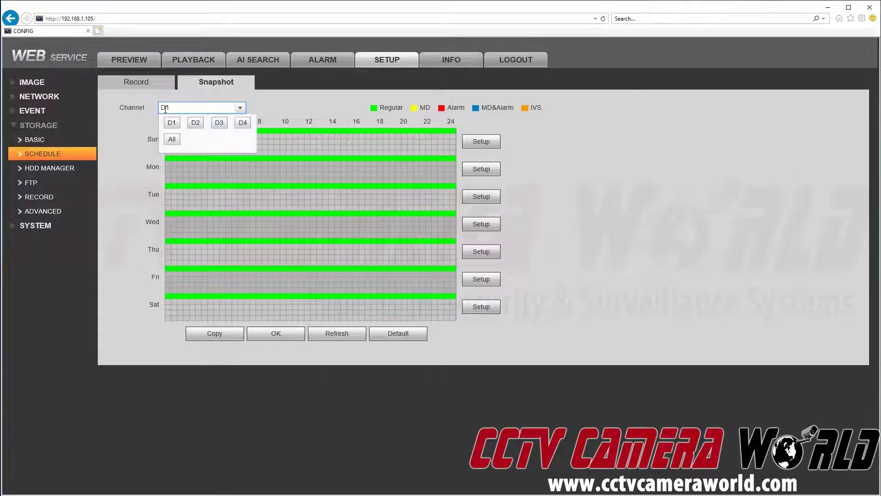
left_click(205, 135)
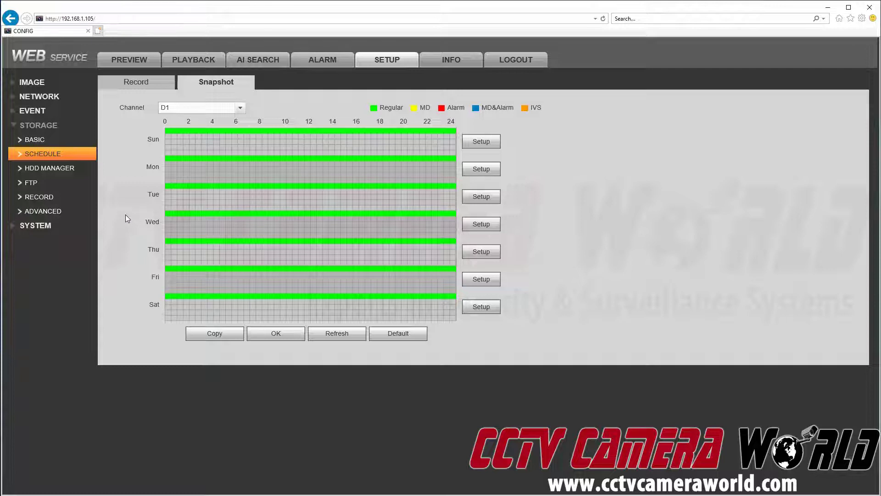
Step: Open the Storage > FTP page and place the Notepad FTP details beside it
left_click(92, 185)
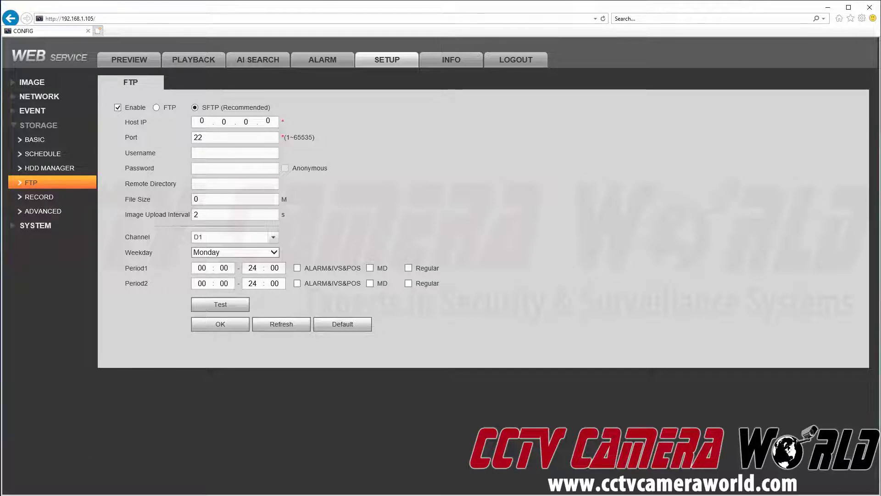
key("alt+Tab")
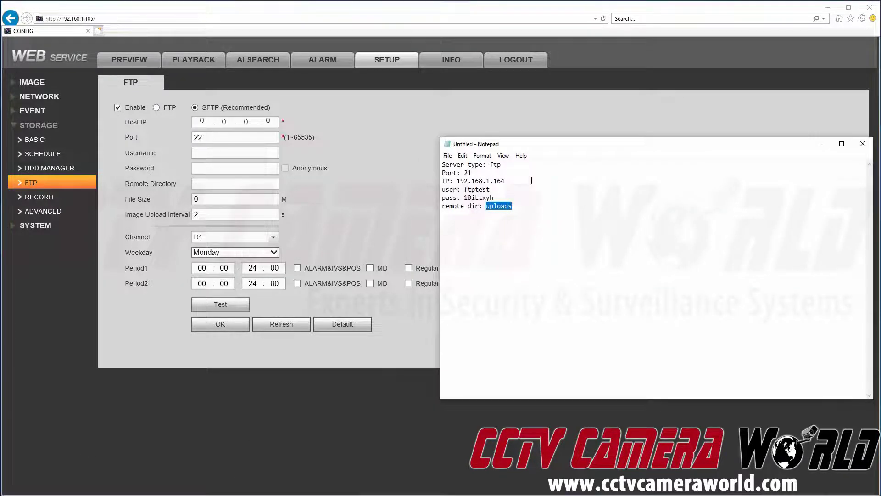
left_click_drag(514, 149, 514, 123)
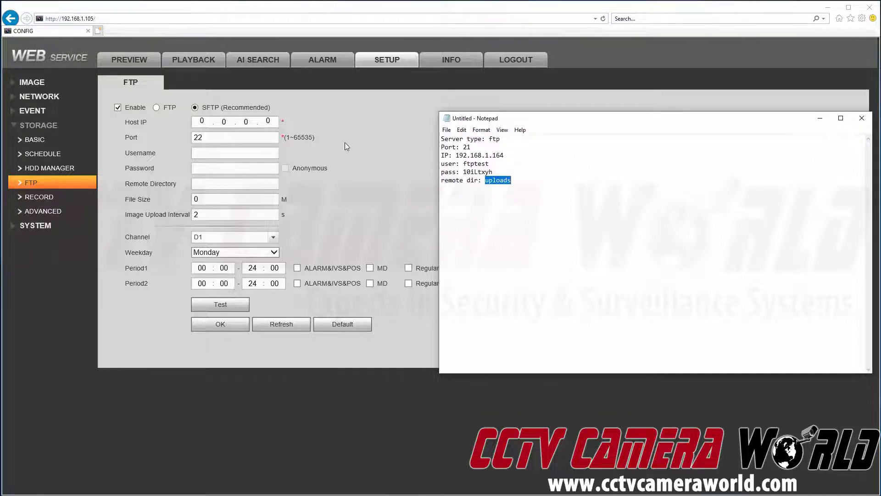
Step: Switch the upload protocol to plain FTP and enter host IP 192.168.1.164
left_click(157, 107)
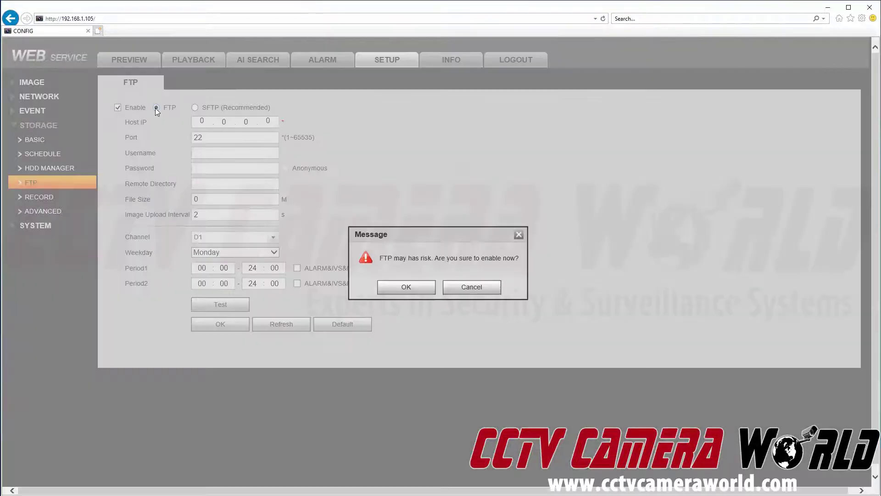
left_click(404, 288)
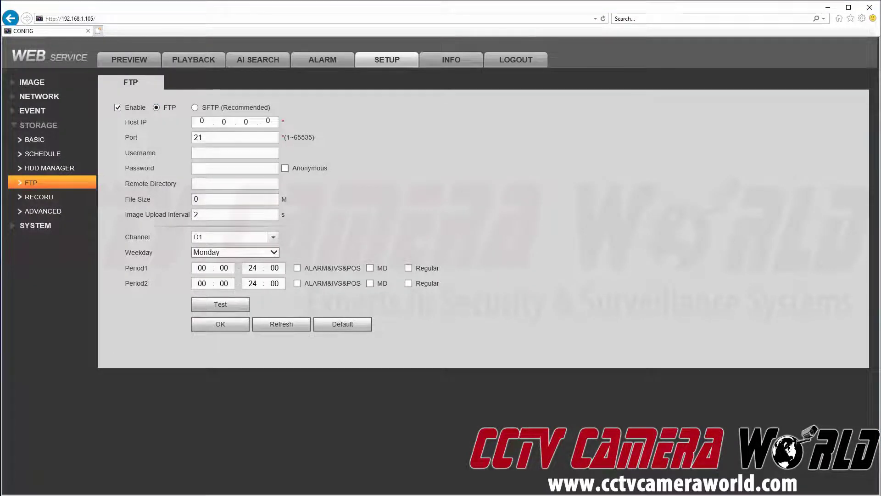
key("alt+Tab")
left_click(205, 123)
type("192.168.")
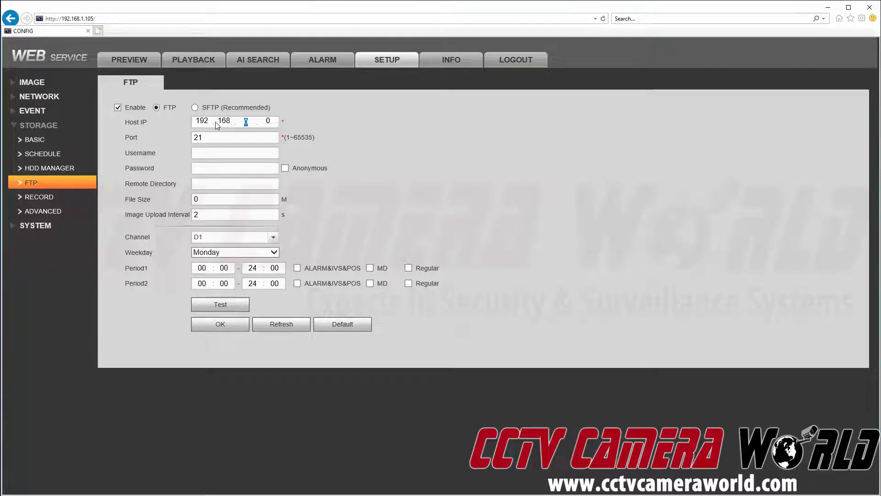
type("1.164")
Step: Enter username ftptest, the FTP account password, and remote directory uploads
key("alt+Tab")
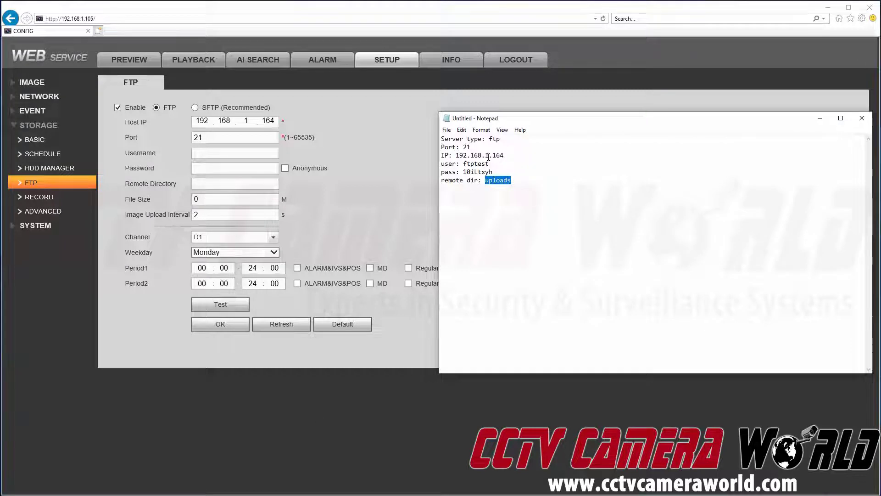
left_click(264, 152)
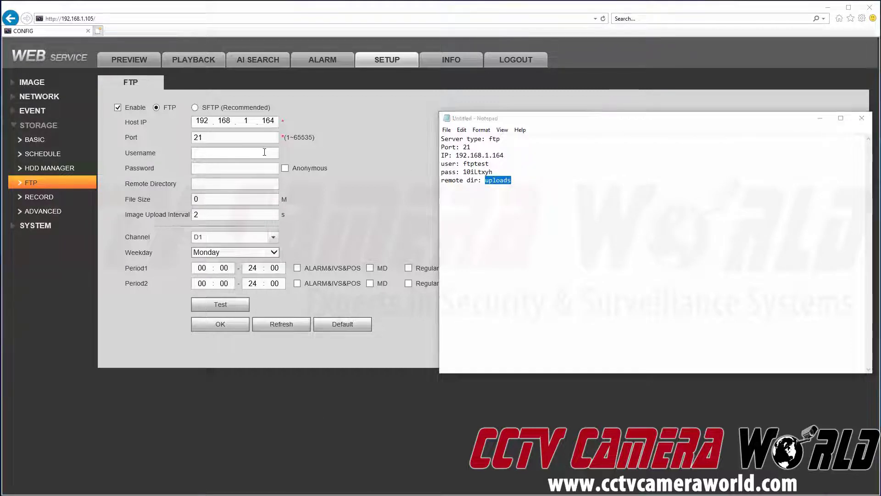
type("ftptest")
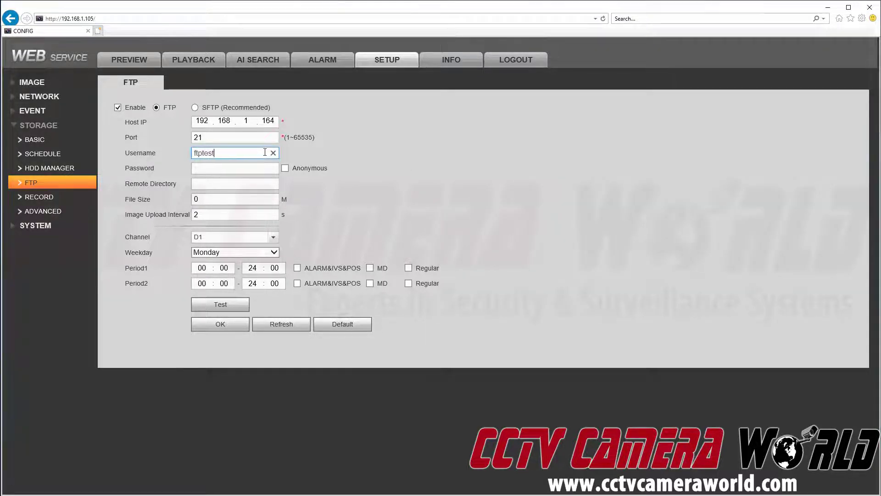
left_click(267, 164)
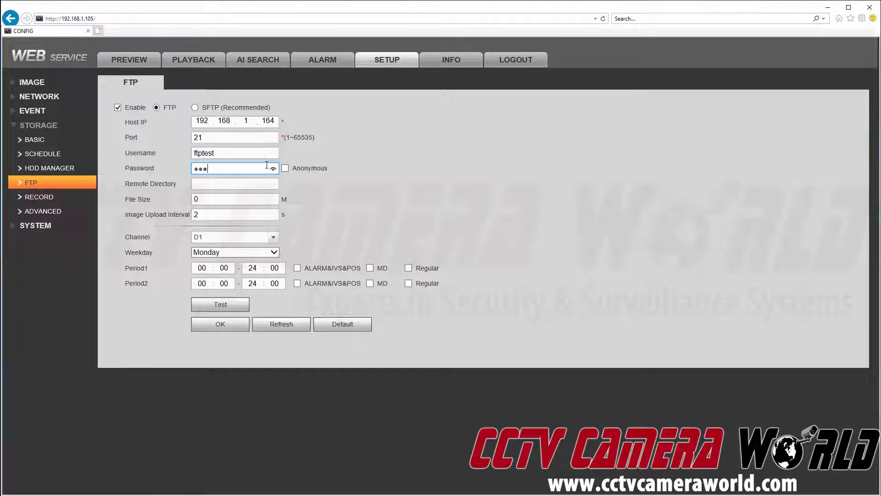
key("Tab")
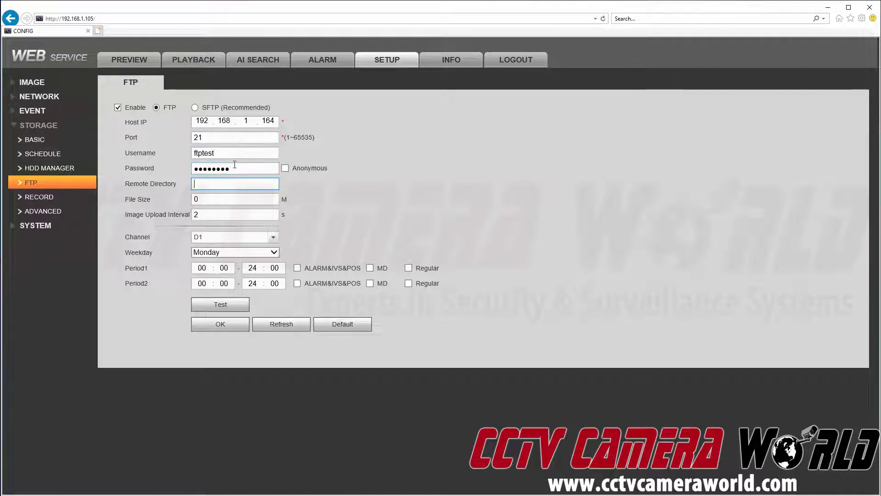
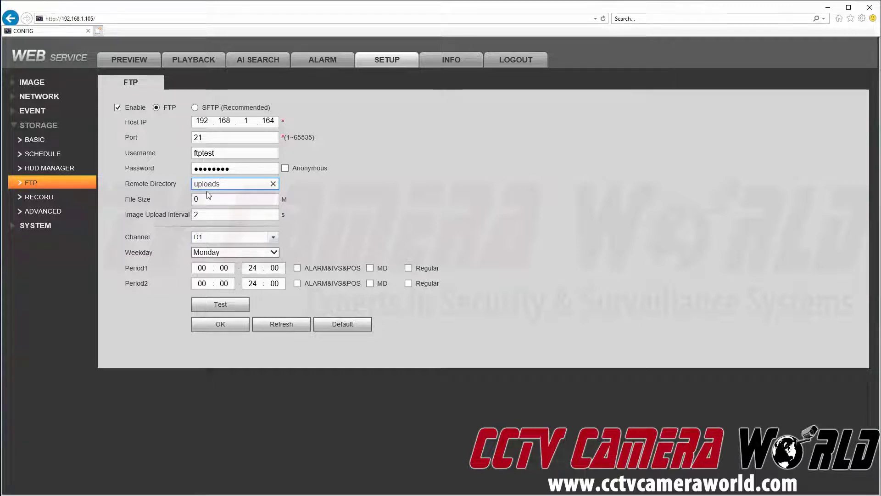
left_click(206, 194)
left_click(203, 217)
Step: Set the image upload interval to 60 and the weekday to All, then save
double_click(203, 217)
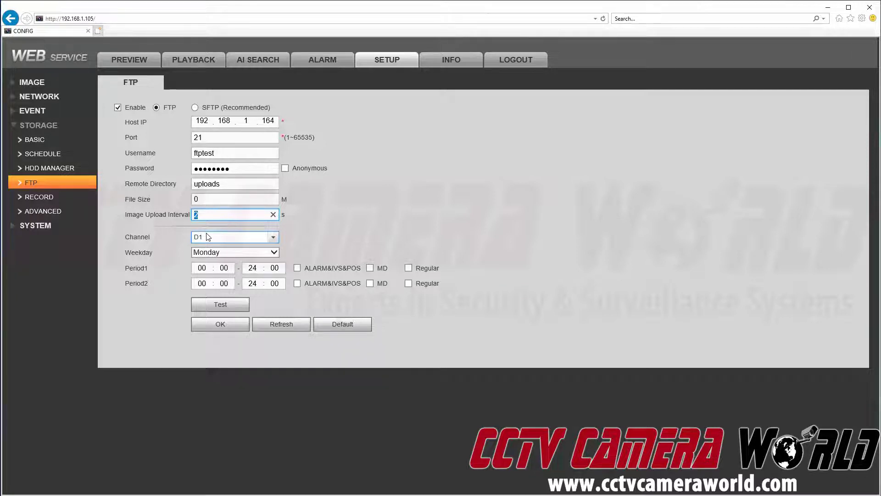
type("60")
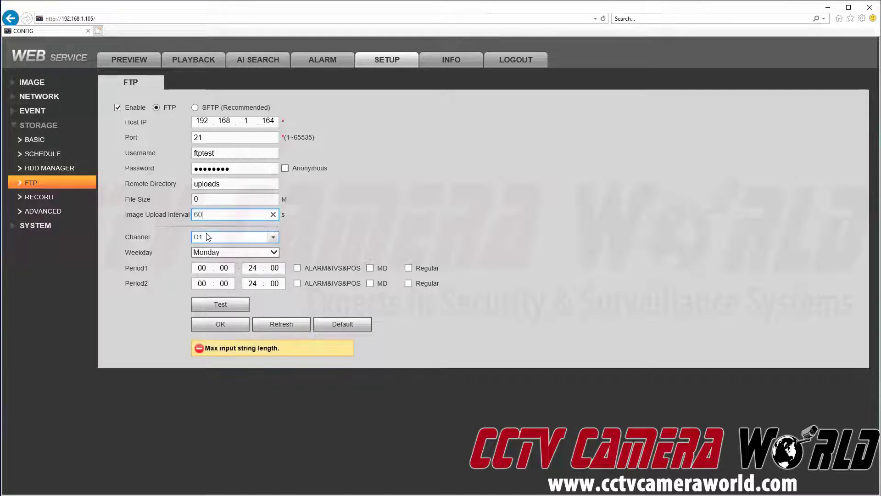
left_click(396, 210)
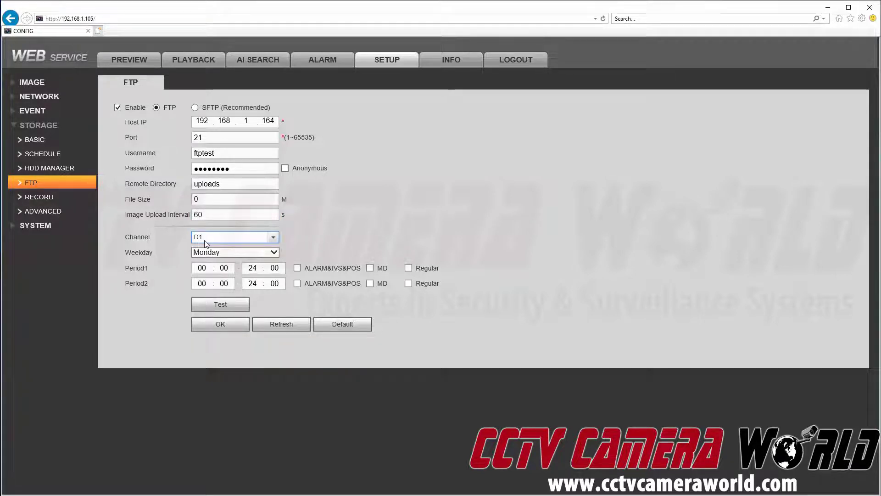
left_click(209, 252)
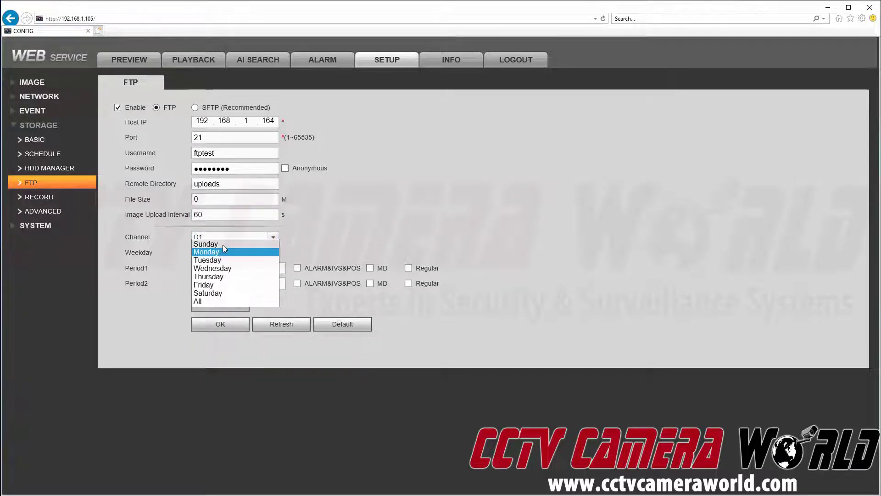
left_click(201, 301)
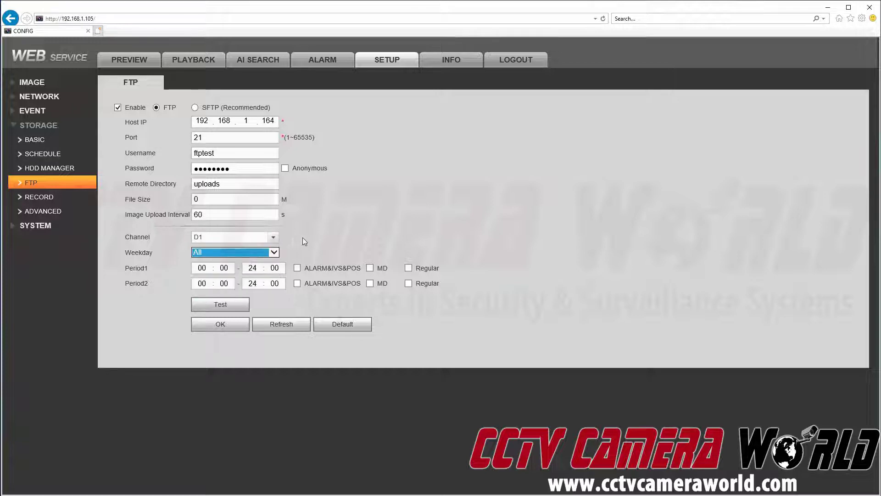
left_click(225, 323)
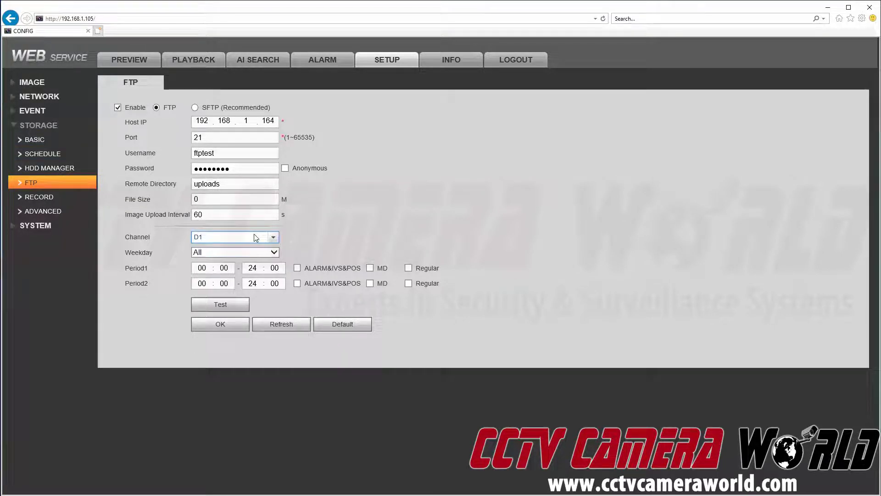
Step: Confirm All is still the weekday choice and save the FTP snapshot settings again
left_click(257, 252)
left_click(223, 254)
left_click(222, 254)
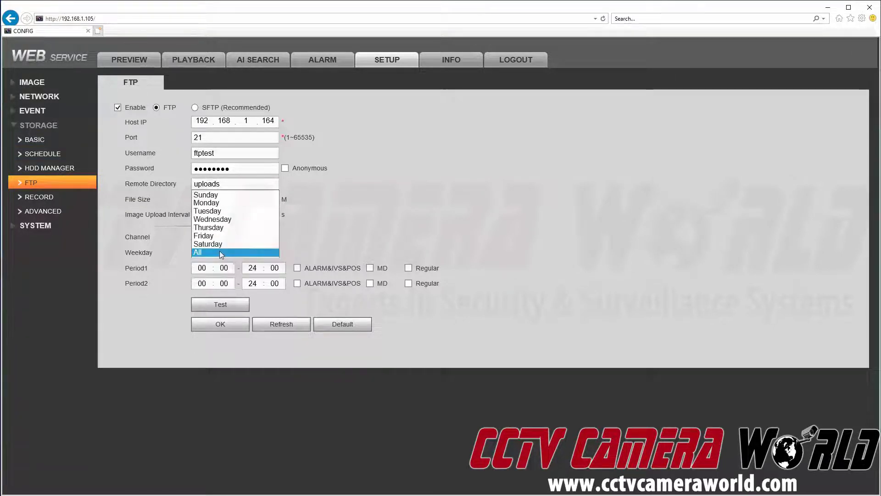
left_click(317, 253)
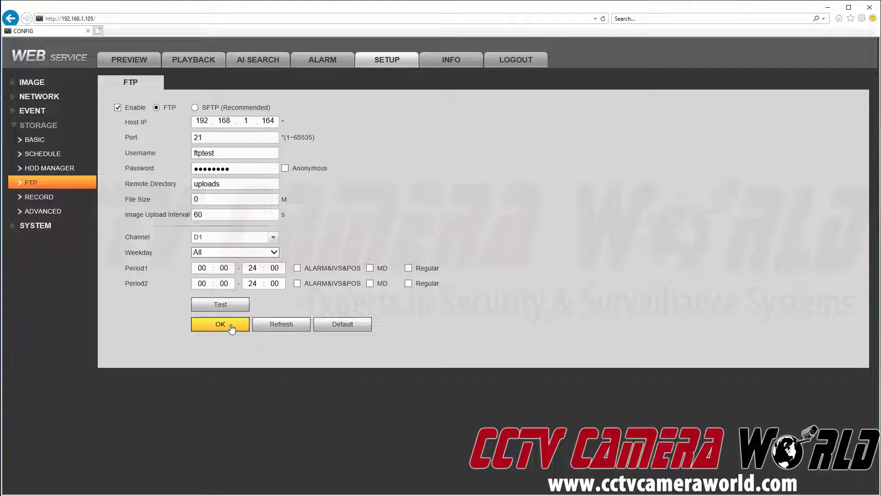
left_click(232, 327)
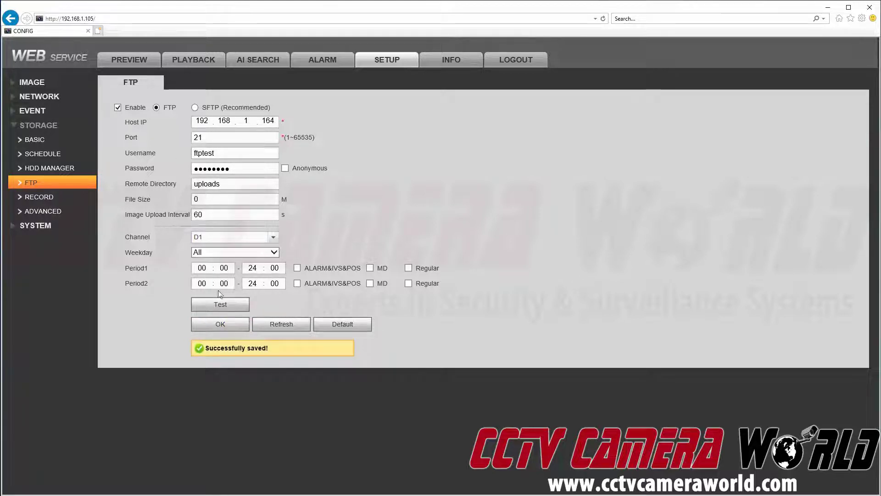
Step: Test the FTP connection and highlight the Connect OK result
left_click(221, 306)
left_click_drag(202, 349, 251, 352)
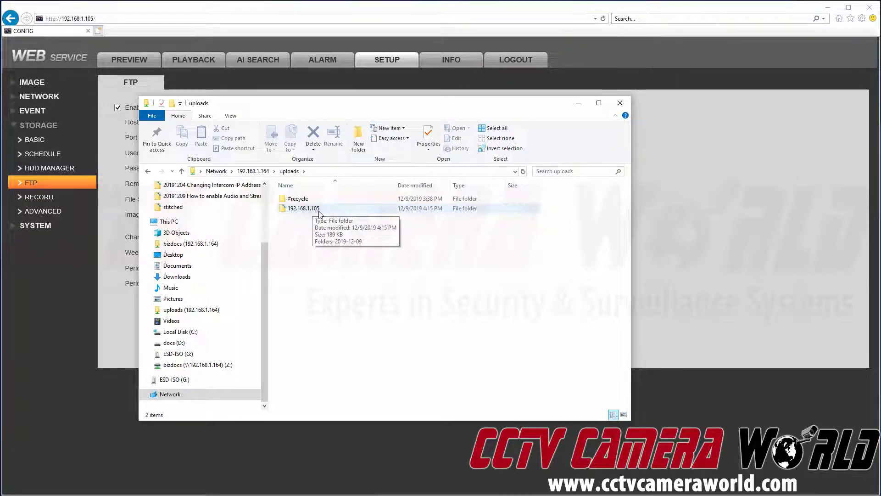
double_click(319, 212)
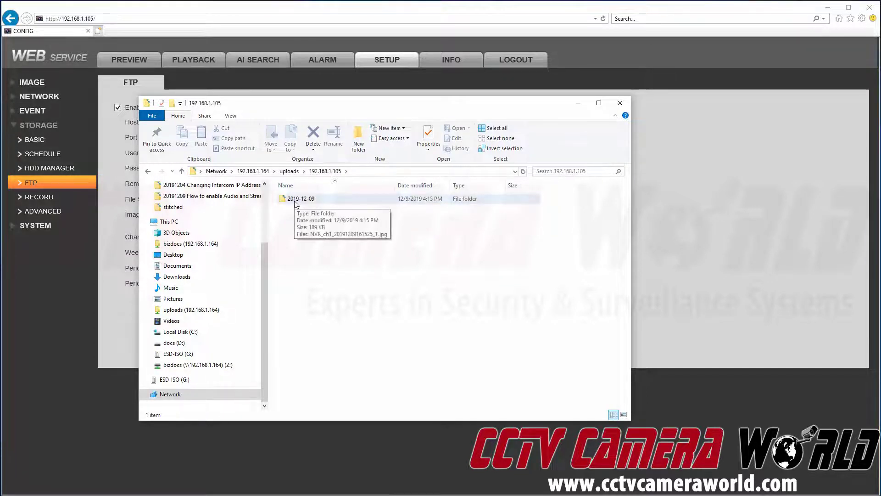
left_click(296, 204)
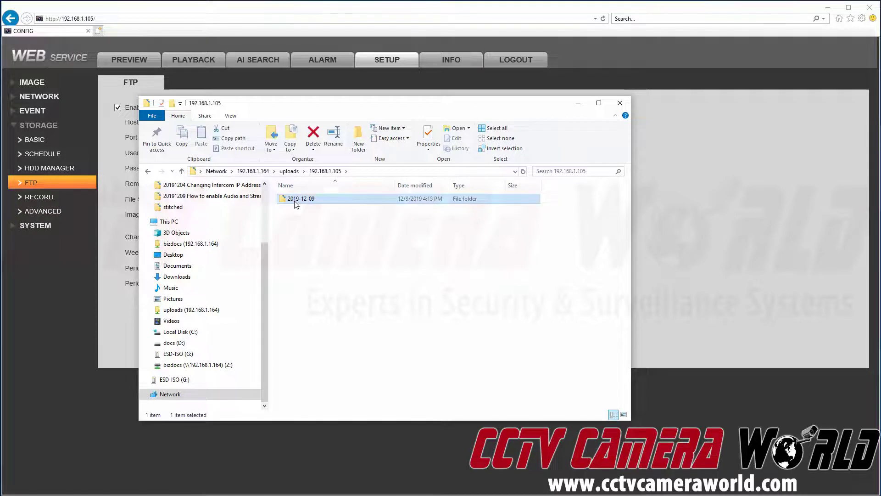
double_click(296, 202)
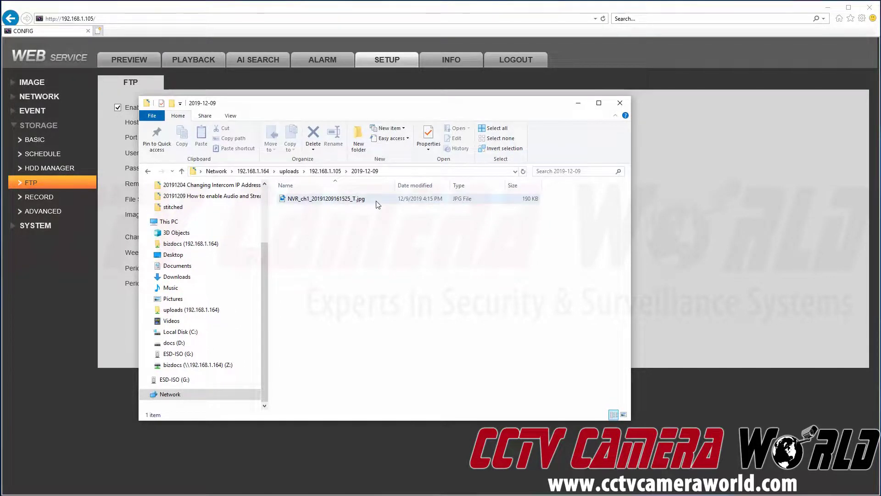
left_click(377, 204)
Step: Open the snapshot in Photos, then shrink the viewer and move it over the file list
double_click(377, 204)
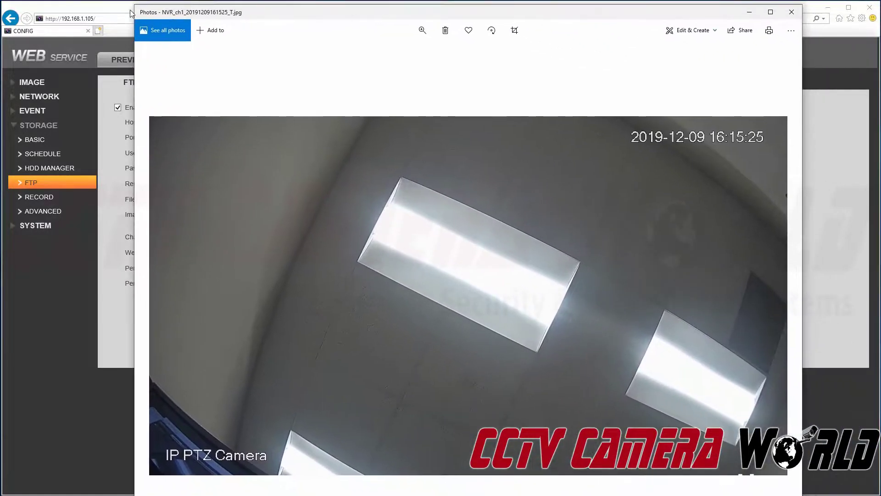
left_click_drag(131, 12, 295, 216)
left_click_drag(373, 229, 279, 105)
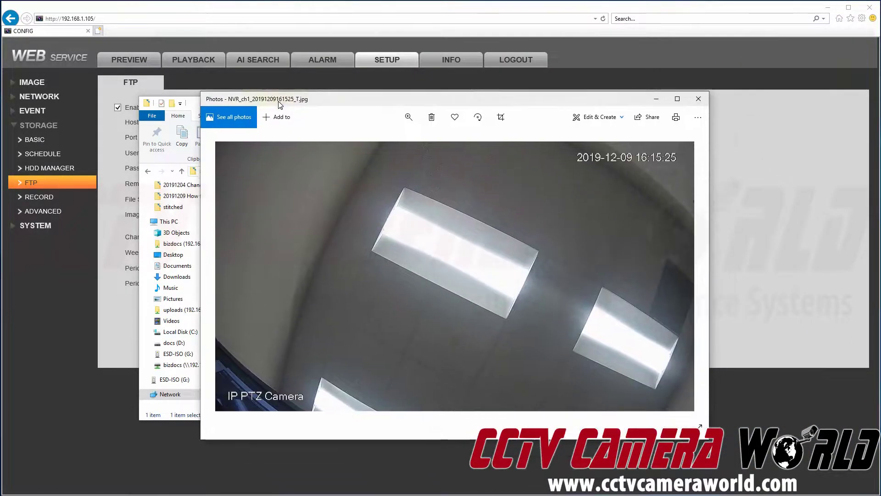